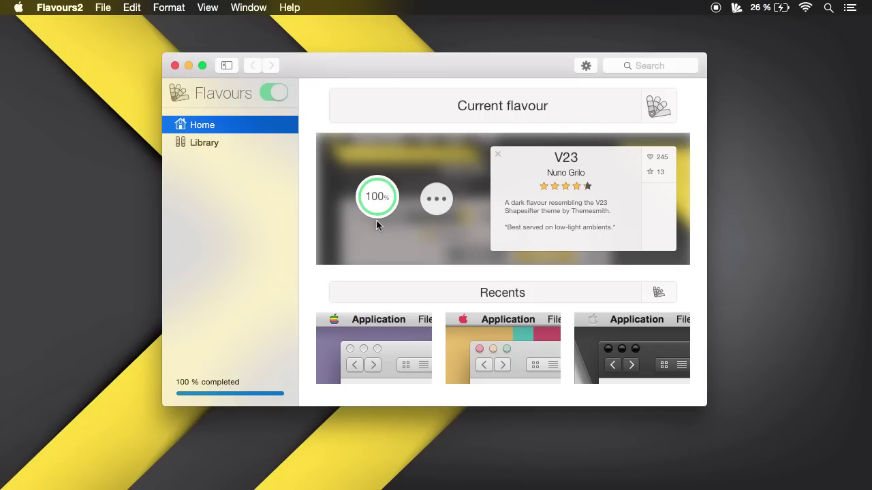
# - Switch off the currently applied flavour
pyautogui.click(279, 97)
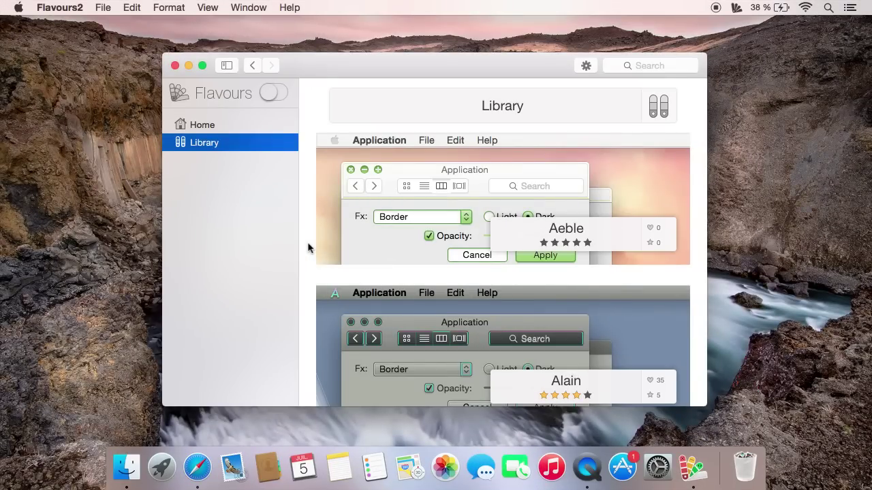
# - Browse the flavours in the Library from Aeble to Facets and return to Dusked
pyautogui.scroll(-10, 308, 247)
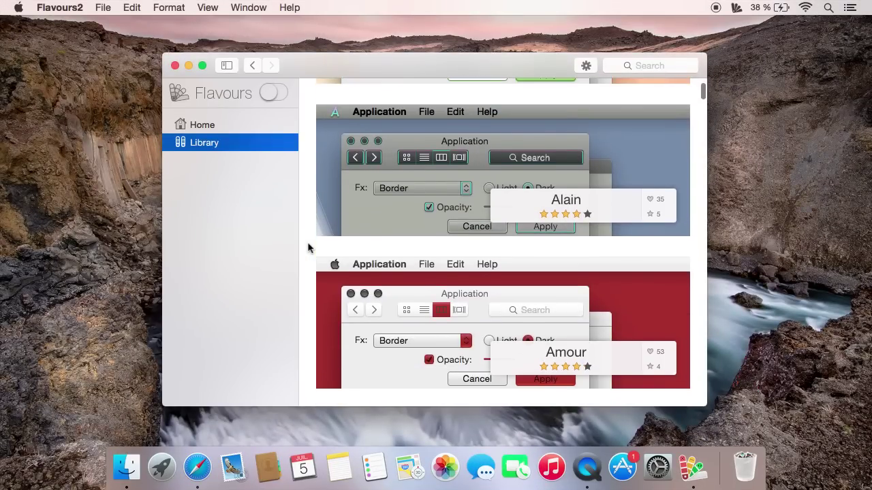
pyautogui.scroll(-10, 308, 247)
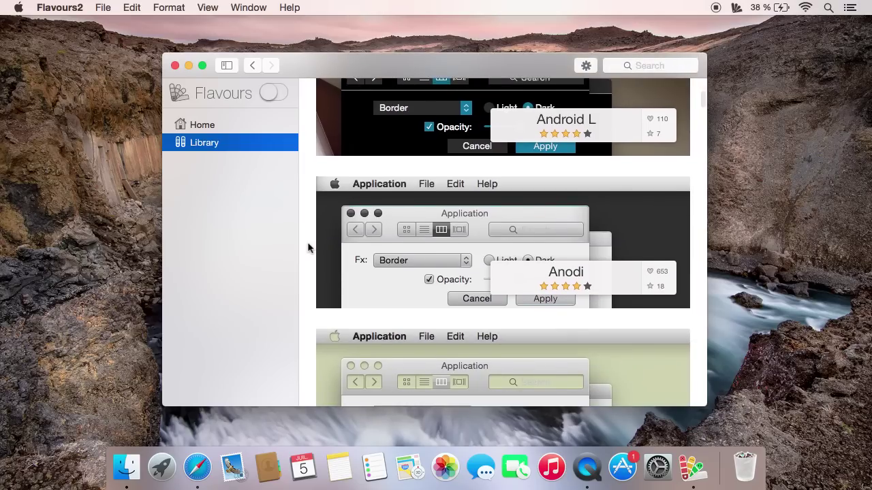
pyautogui.scroll(-10, 308, 247)
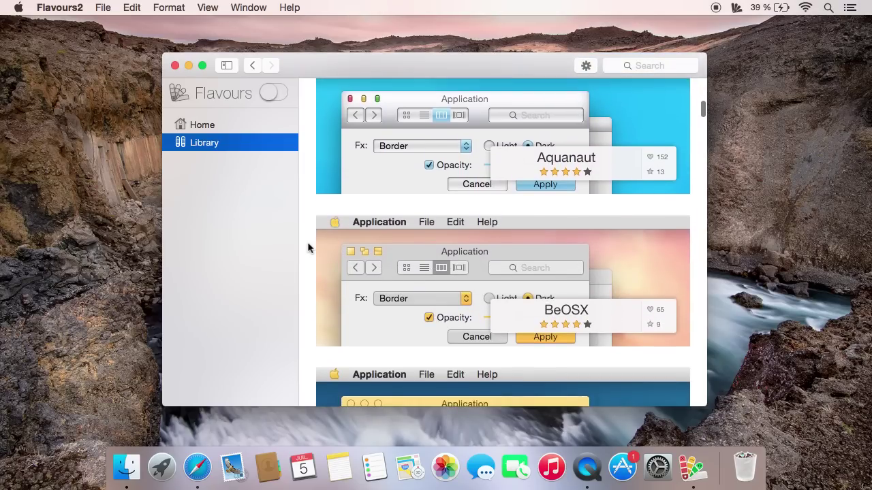
pyautogui.scroll(-8, 387, 177)
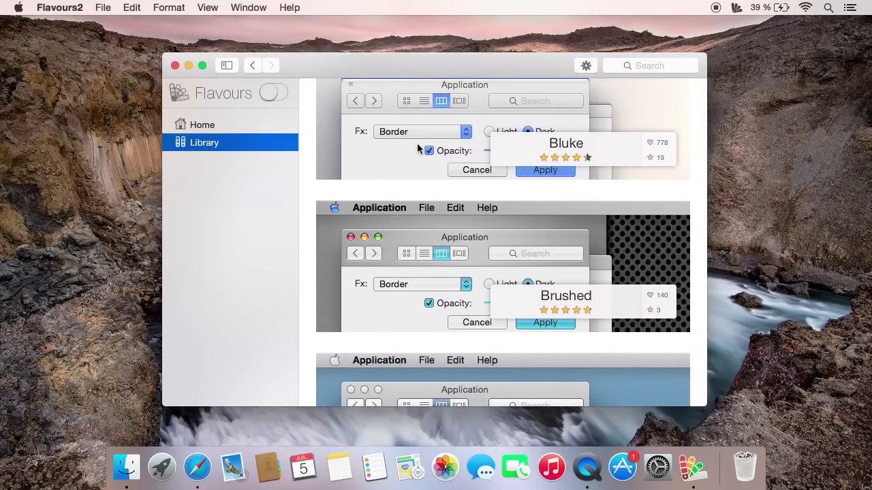
pyautogui.scroll(-8, 417, 163)
pyautogui.scroll(-8, 418, 166)
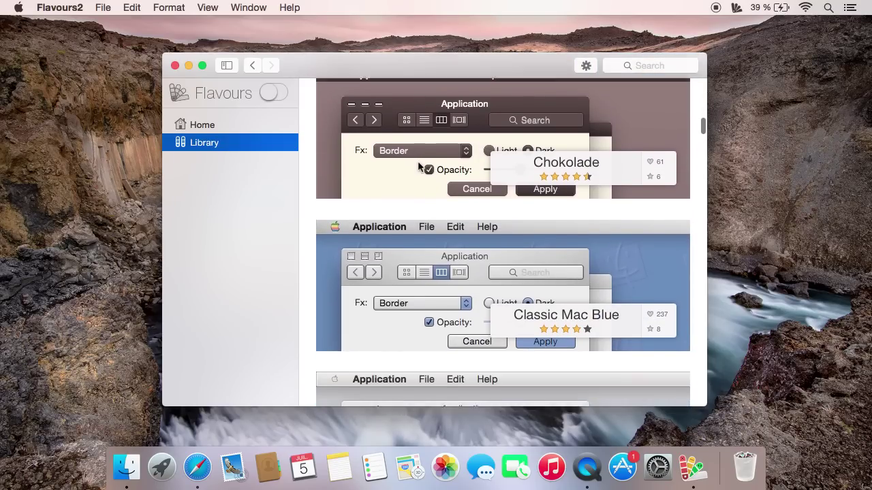
pyautogui.scroll(-8, 417, 162)
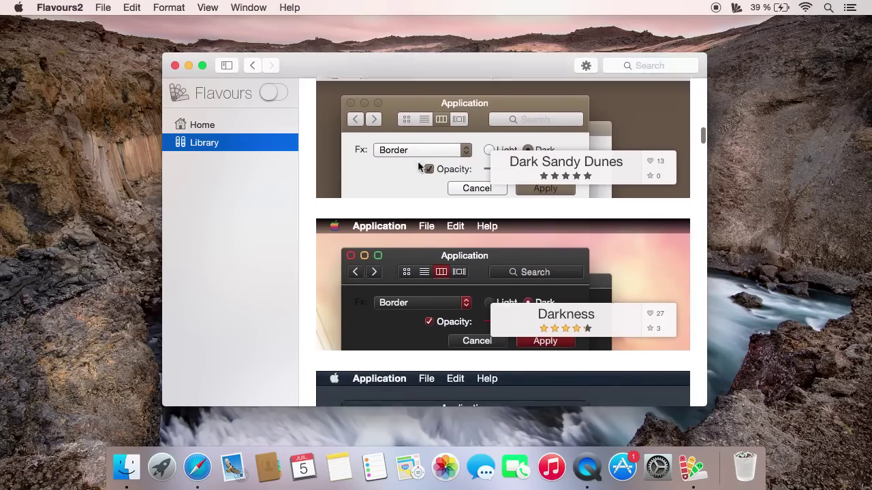
pyautogui.scroll(-8, 418, 164)
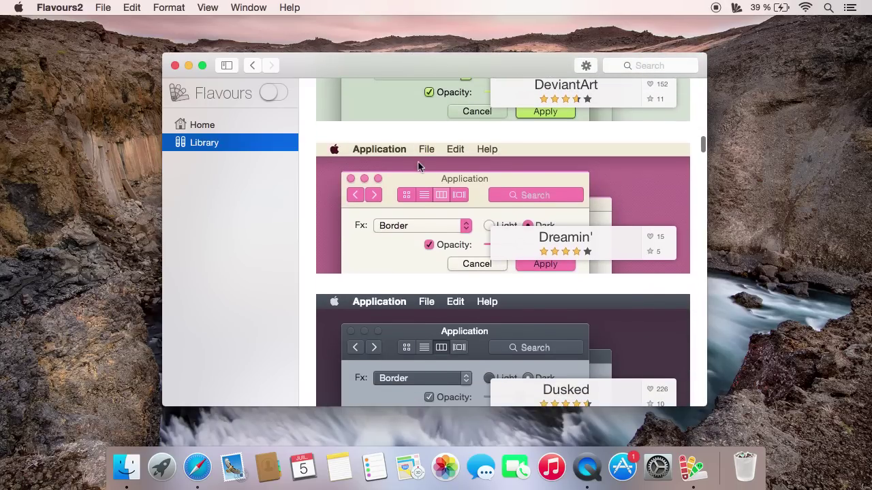
pyautogui.scroll(-3, 418, 163)
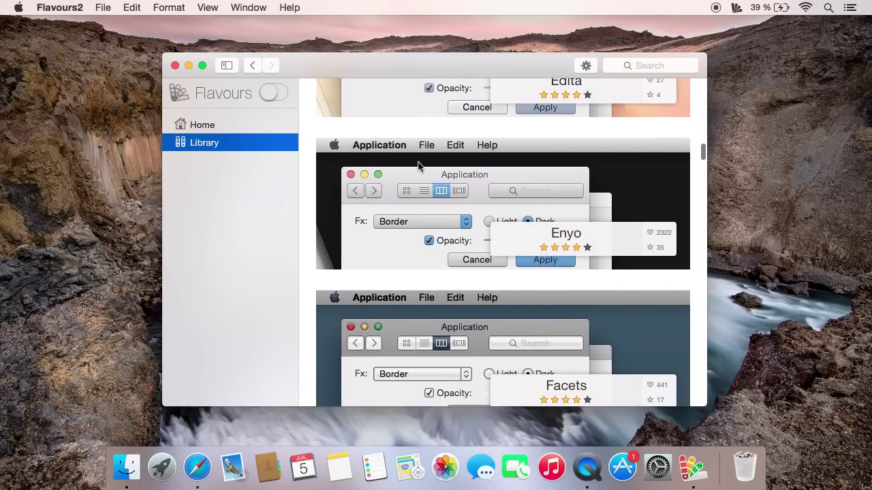
pyautogui.scroll(5, 423, 184)
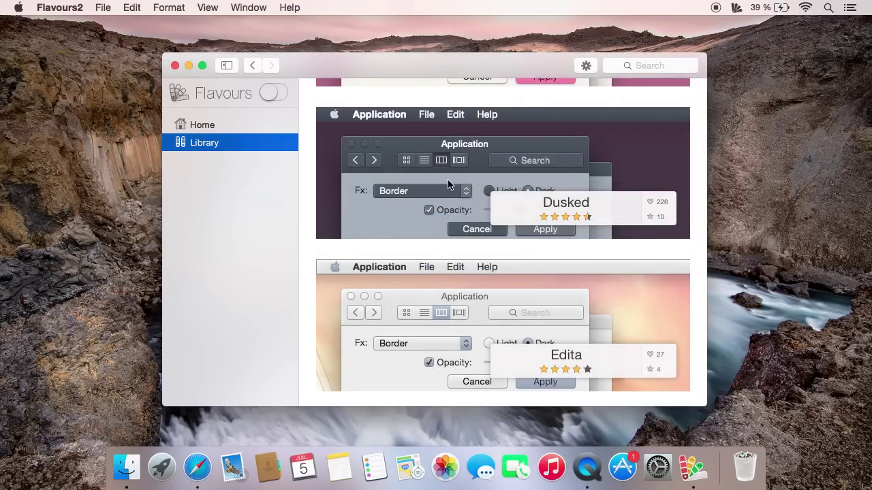
# - Open the Dusked flavour's details, review its preview and description, and apply its Default variant
pyautogui.click(425, 184)
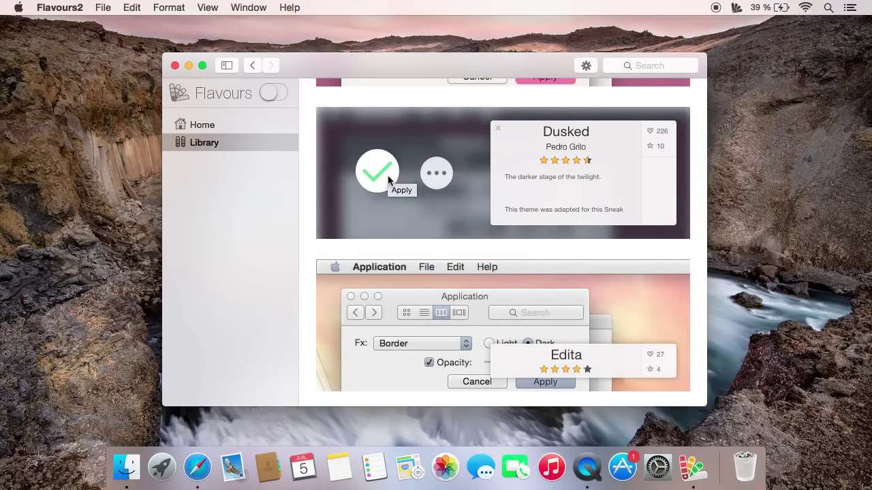
pyautogui.click(439, 177)
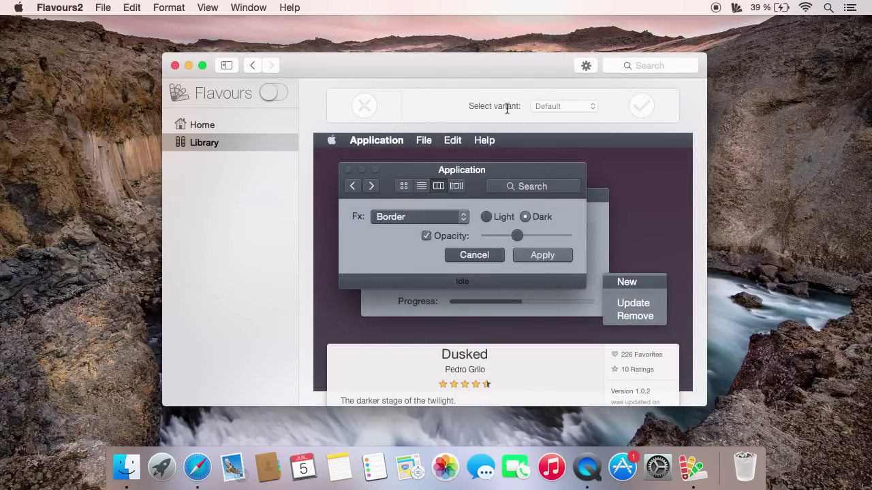
pyautogui.scroll(-1, 560, 265)
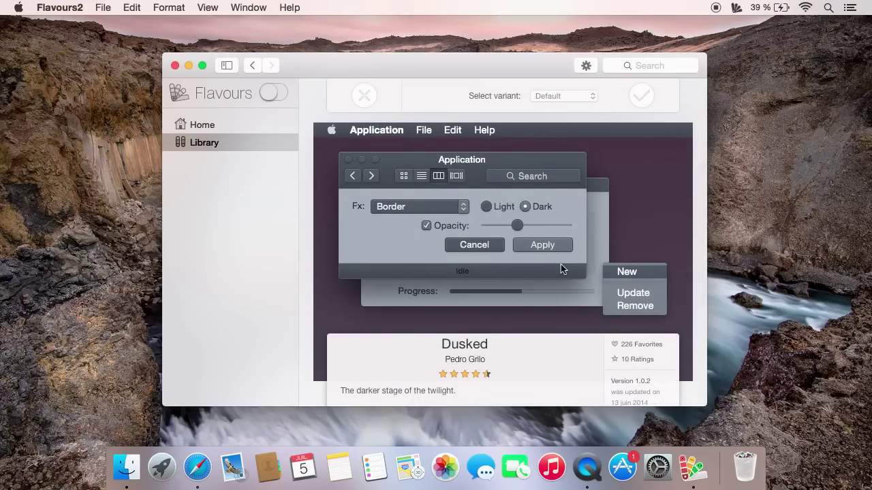
pyautogui.scroll(-5, 560, 265)
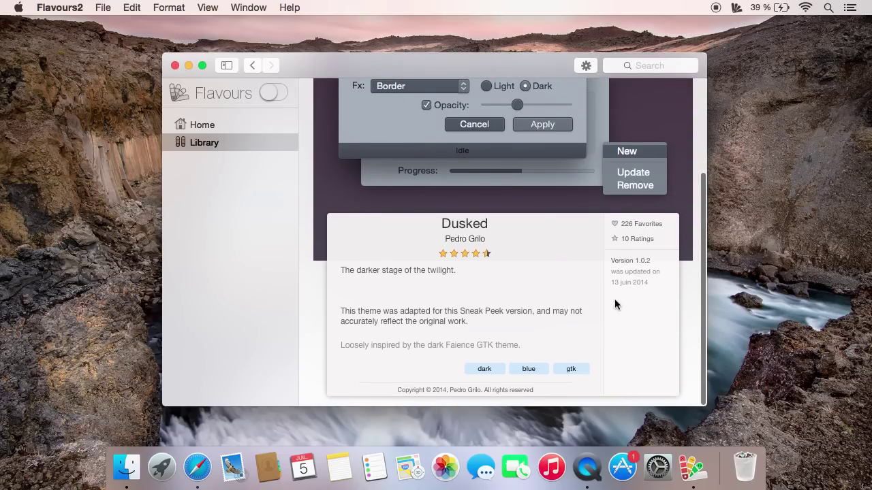
pyautogui.scroll(5, 600, 290)
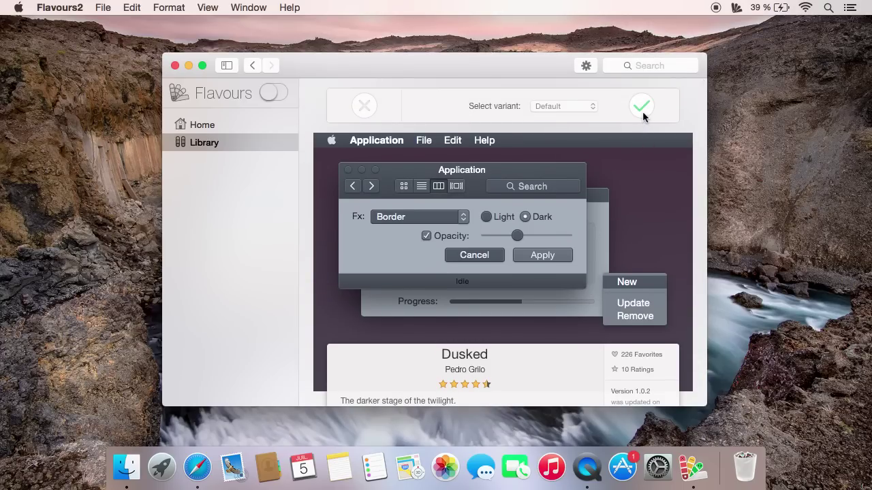
pyautogui.click(641, 107)
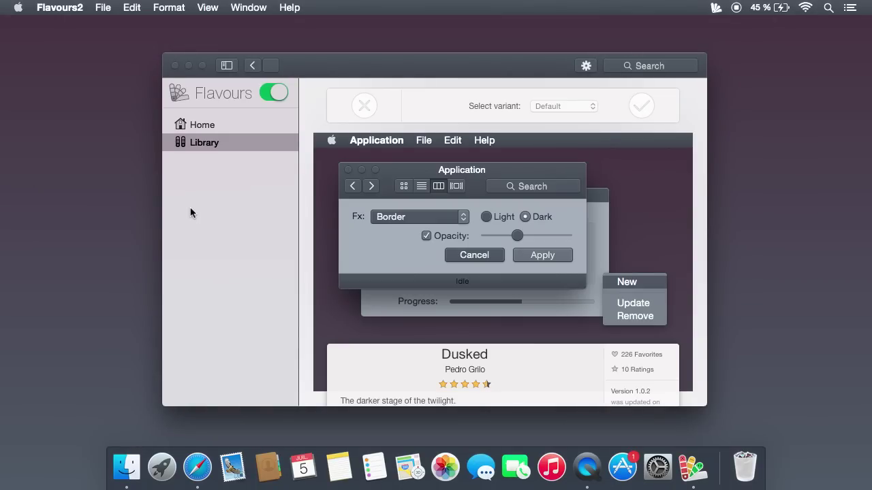
# - Examine how the desktop context menu, its sorting submenu and the menu bar menus look under the different applied flavours
pyautogui.rightClick(14, 164)
pyautogui.click(43, 156)
pyautogui.click(67, 7)
pyautogui.click(67, 6)
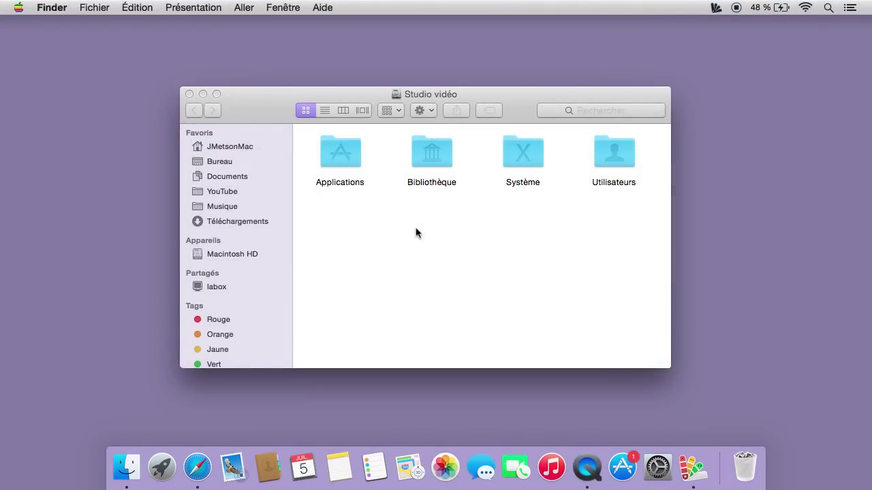
pyautogui.rightClick(78, 202)
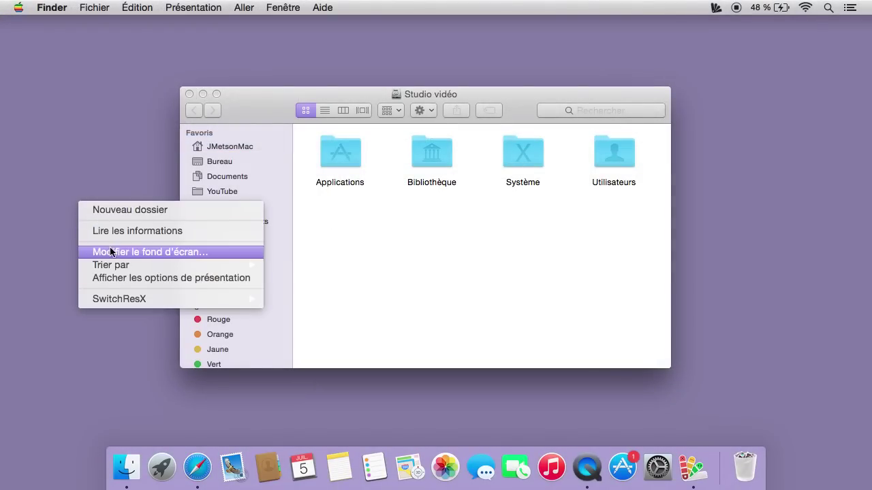
pyautogui.click(89, 152)
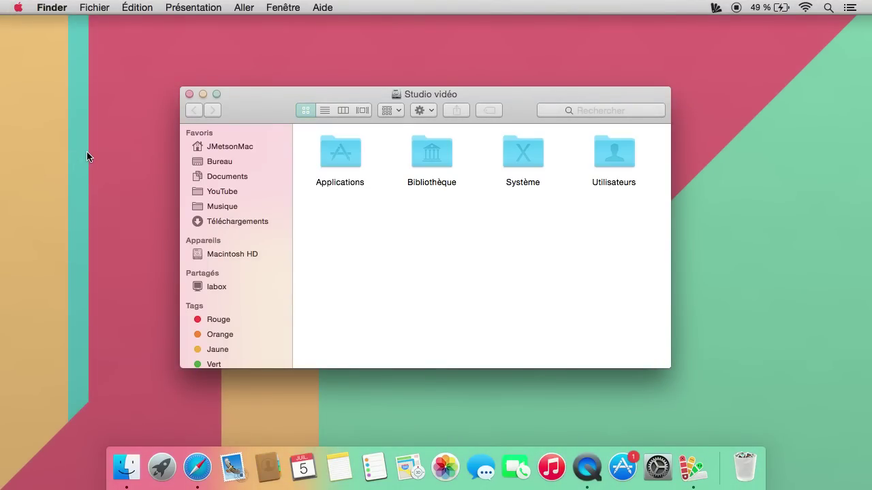
pyautogui.rightClick(54, 120)
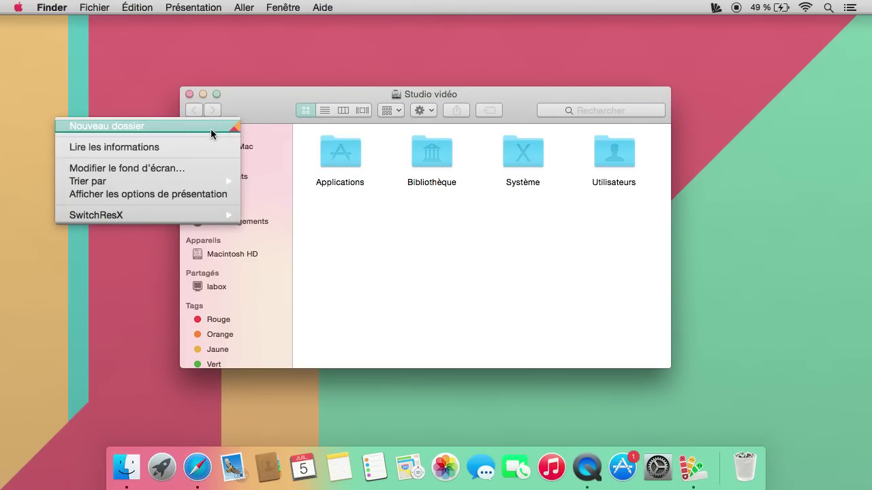
pyautogui.moveTo(191, 181)
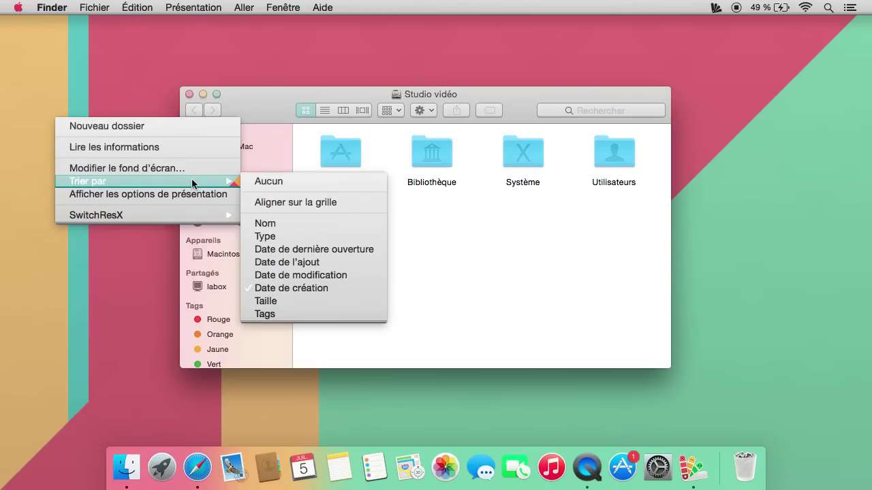
pyautogui.click(413, 235)
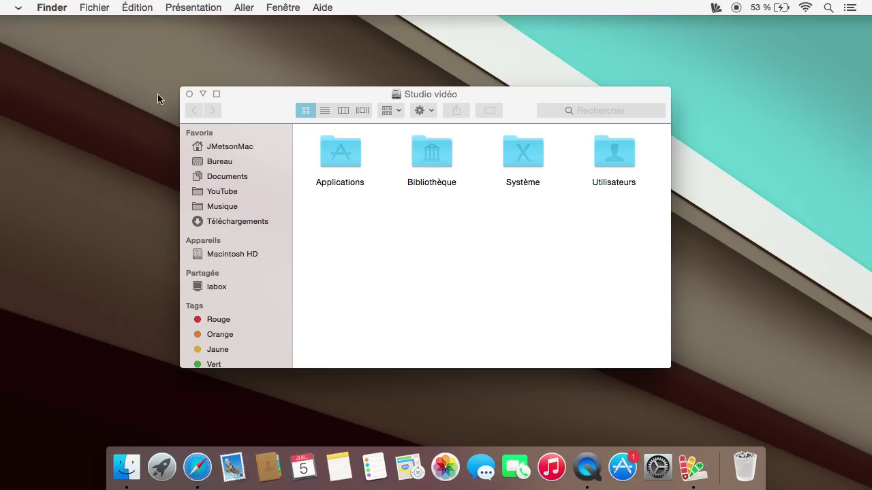
pyautogui.click(18, 7)
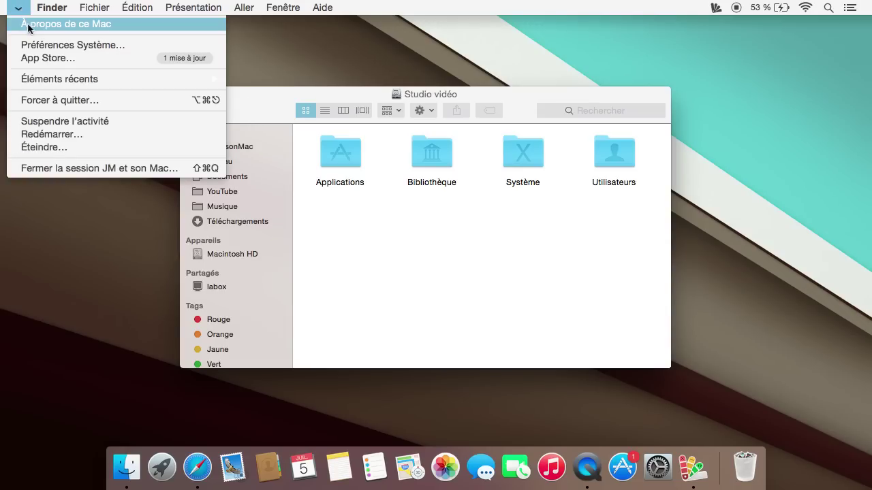
pyautogui.click(56, 9)
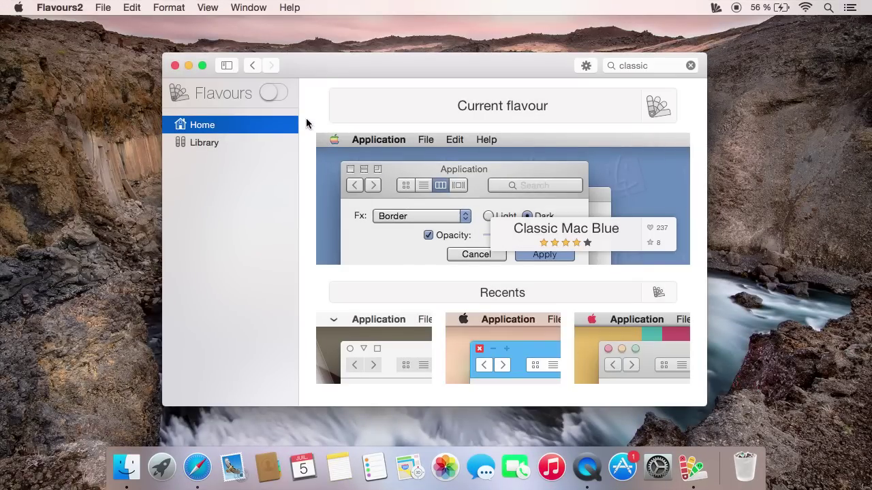
# - Look over the Flavours2 application menu and open the Flavours preferences
pyautogui.click(55, 7)
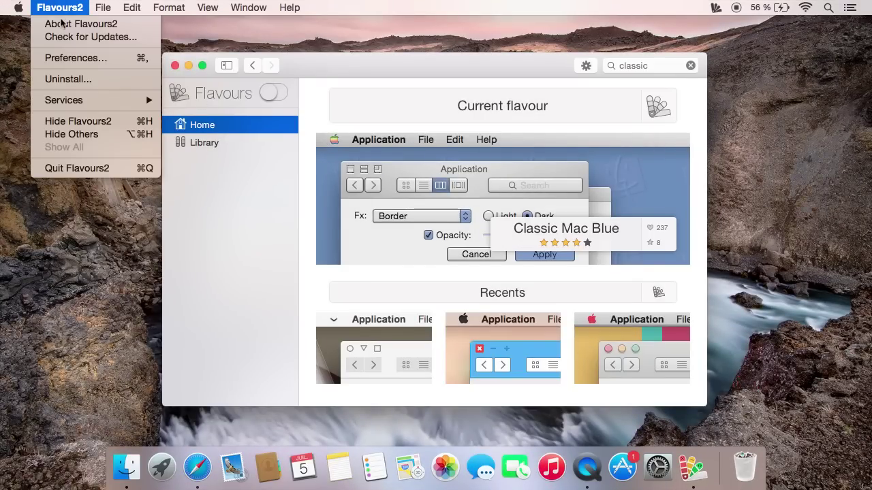
pyautogui.click(74, 8)
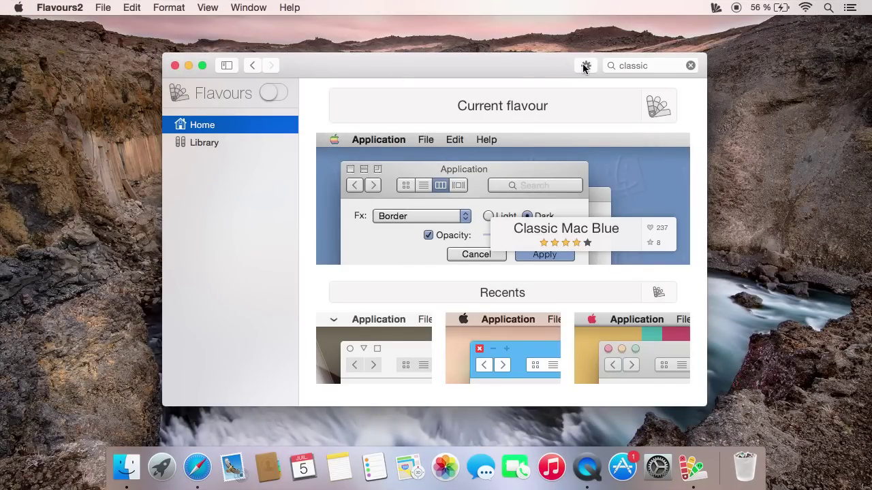
pyautogui.click(585, 65)
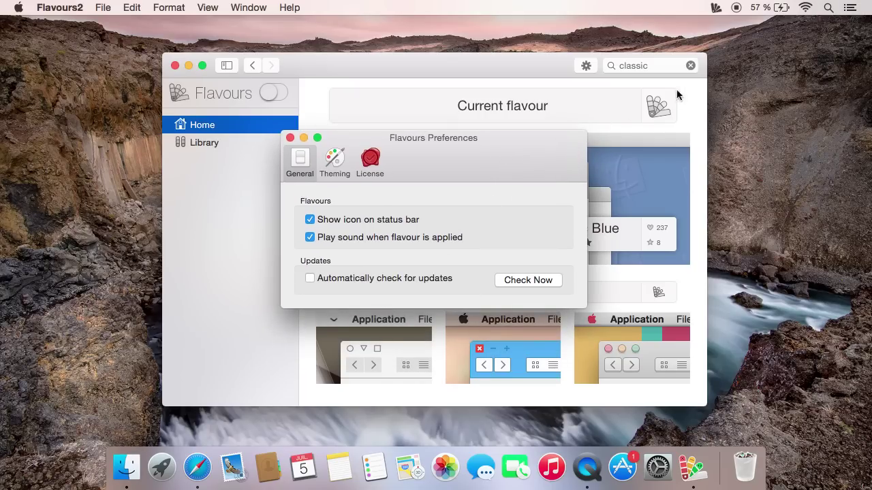
# - Examine the Flavours status bar menu and its list of recent flavours
pyautogui.click(715, 8)
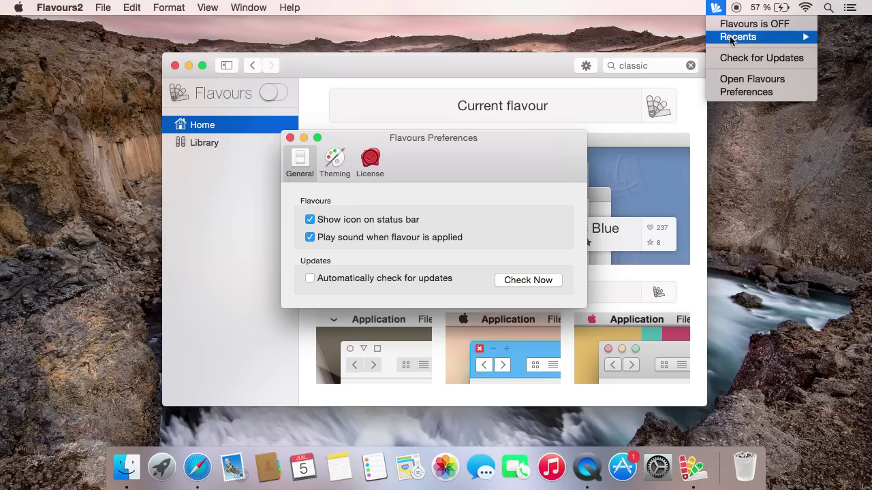
pyautogui.moveTo(733, 43)
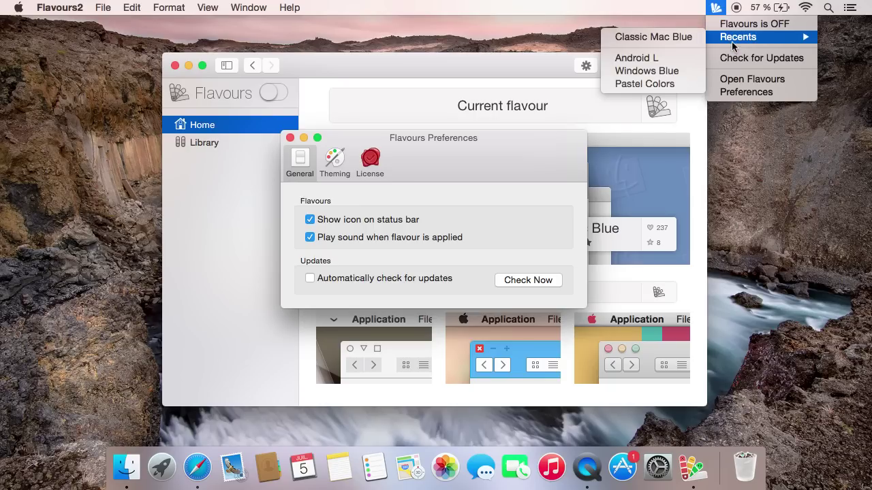
pyautogui.click(699, 41)
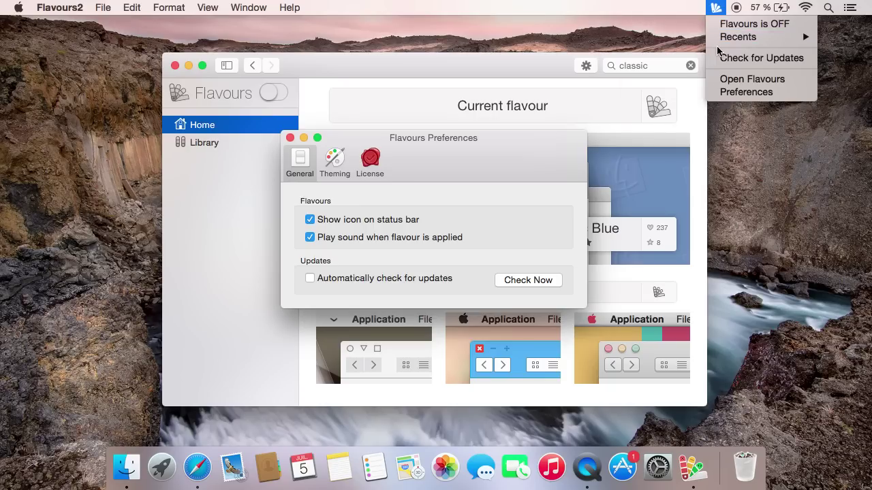
# - Show the Theming section of the Flavours preferences
pyautogui.click(741, 93)
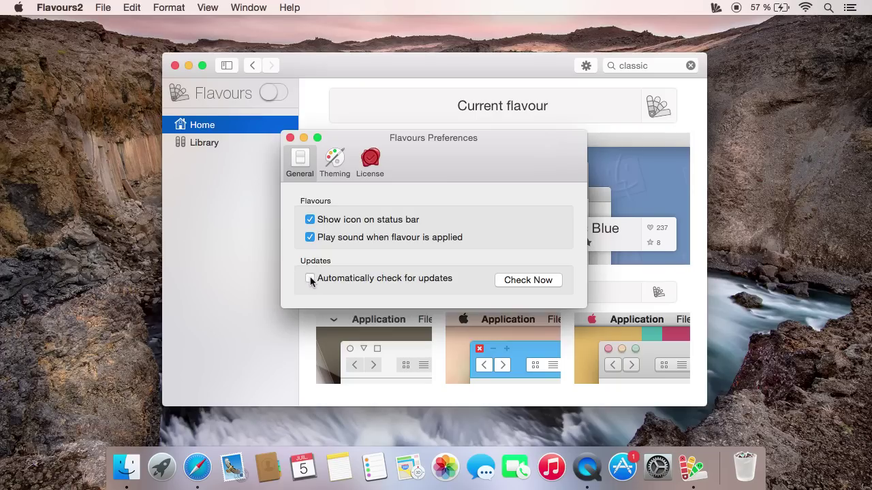
pyautogui.click(338, 170)
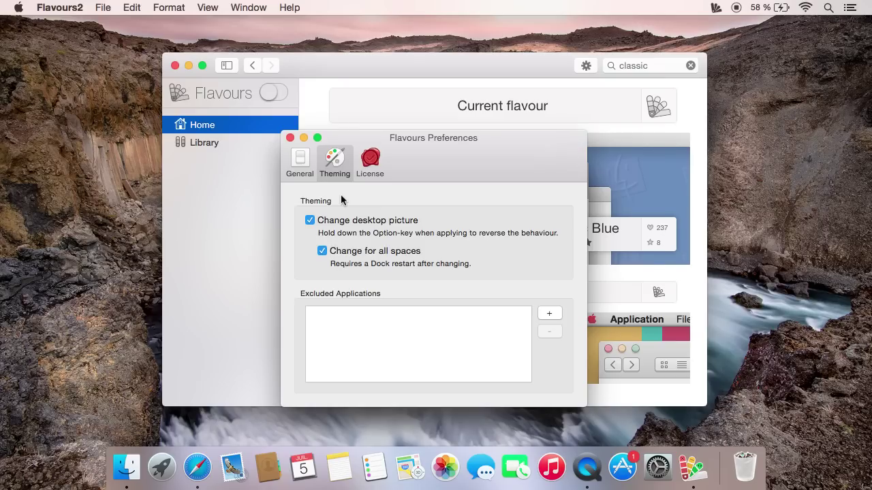
# - Minimize the main Flavours window and the preferences window, and bring the Flavours Preferences window back
pyautogui.click(175, 66)
pyautogui.click(290, 138)
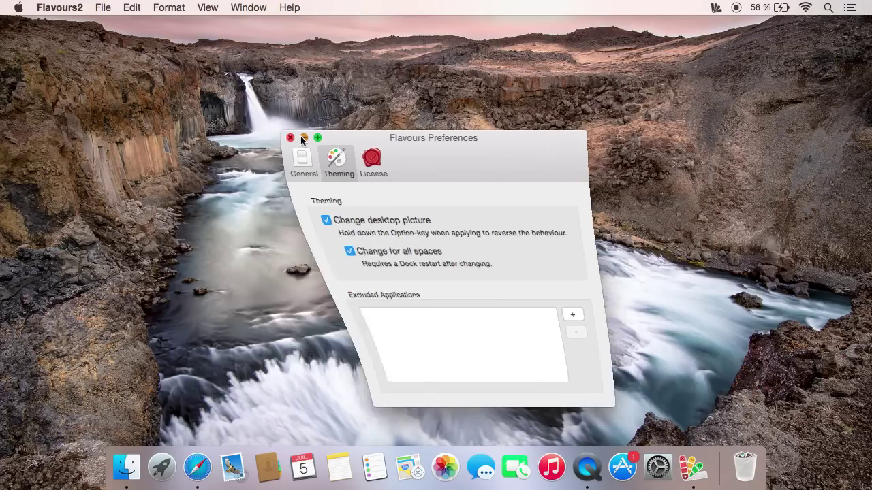
pyautogui.rightClick(693, 467)
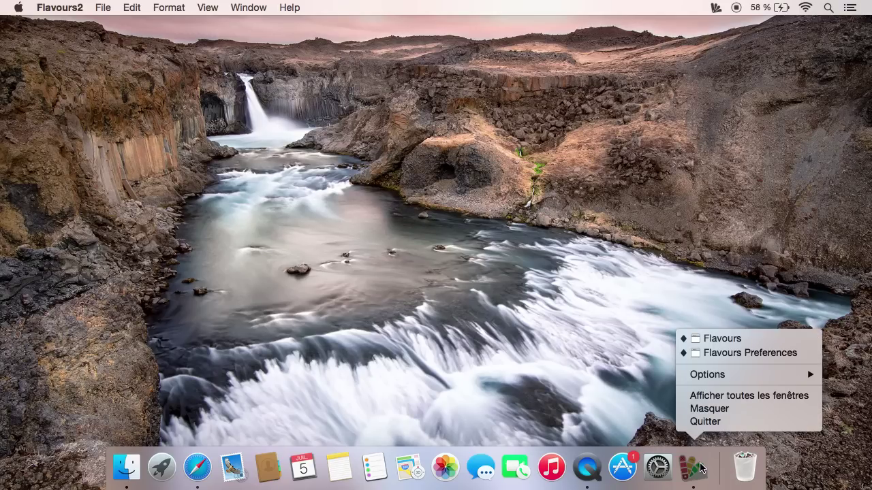
pyautogui.click(718, 353)
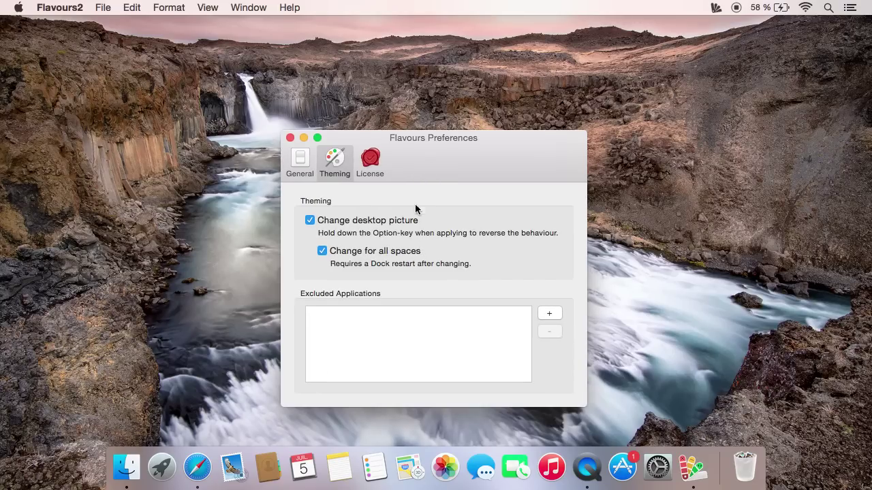
# - Turn the Change desktop picture option off and back on in the Theming preferences
pyautogui.click(355, 222)
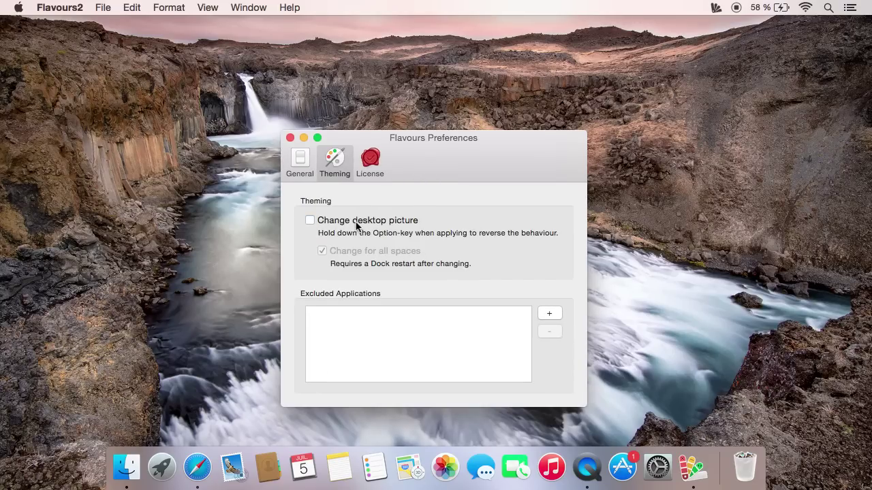
pyautogui.click(408, 220)
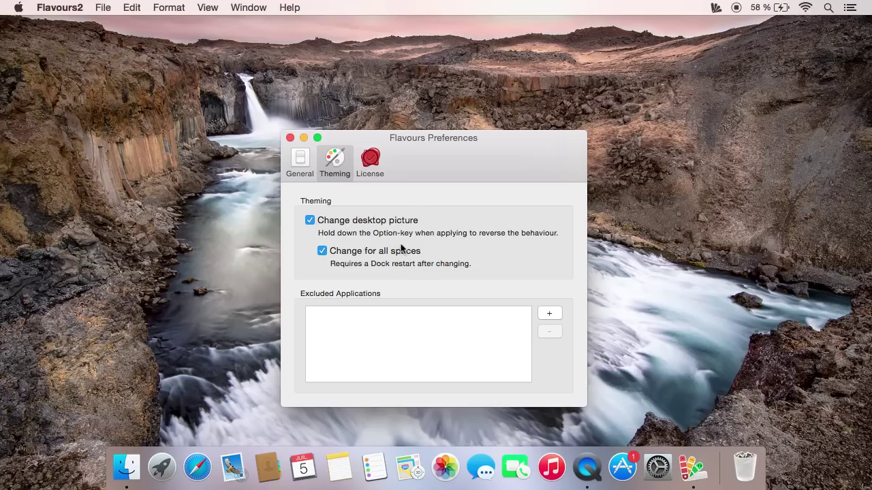
# - Add a second desktop space in Mission Control, then view both spaces there and return to the Flavours Preferences window
pyautogui.hotkey('ctrl', 'Up')
pyautogui.click(851, 41)
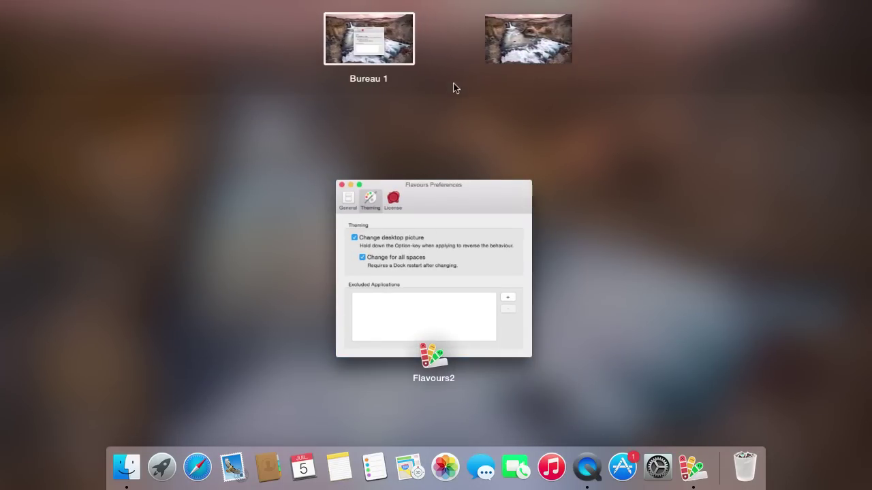
pyautogui.click(419, 228)
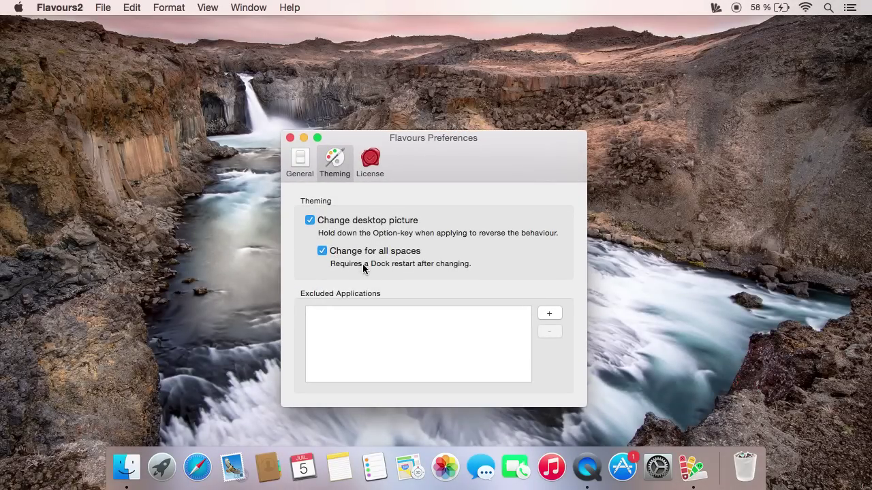
pyautogui.hotkey('ctrl', 'Up')
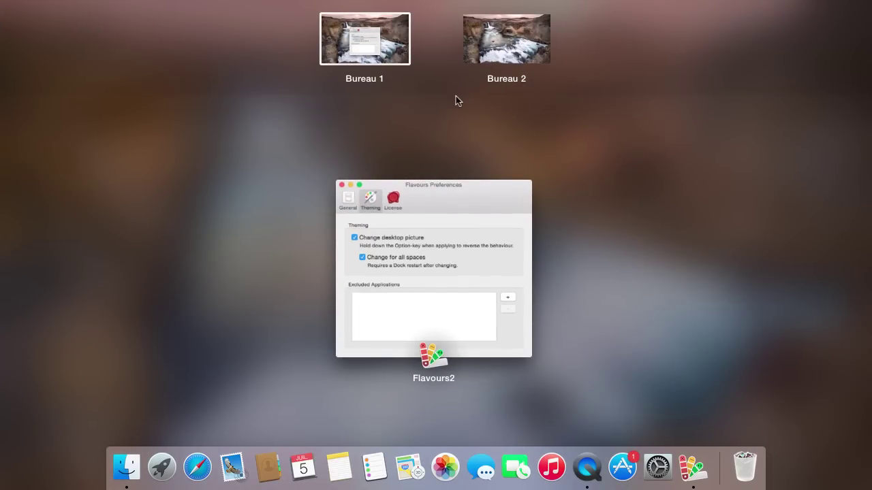
pyautogui.click(461, 247)
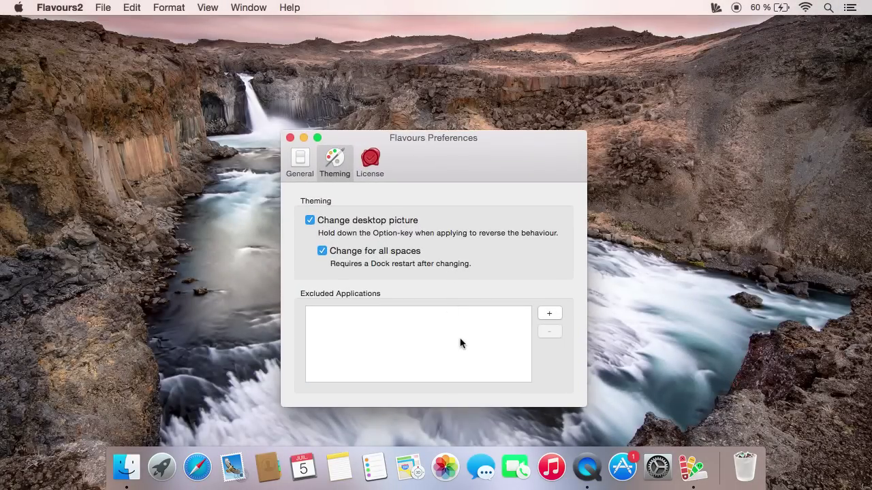
# - Start adding an application to the Excluded Applications list in the Theming preferences
pyautogui.click(555, 314)
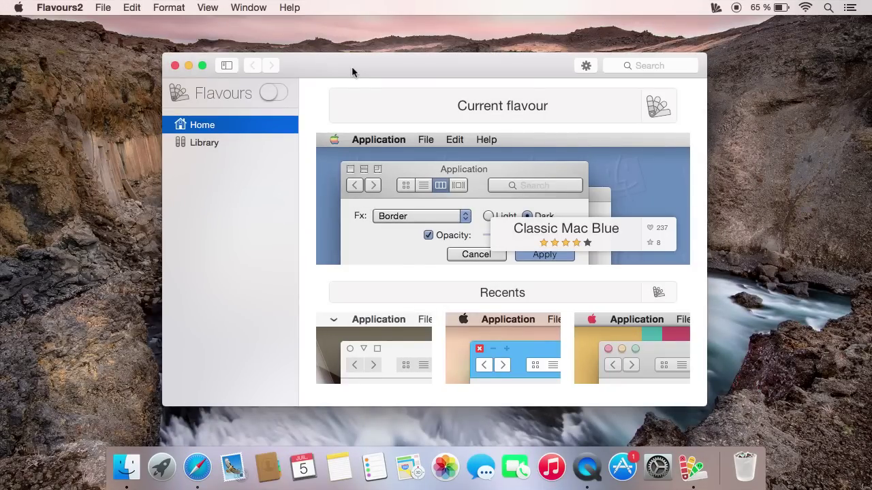
# - Show the Uninstall command in the Flavours2 application menu without running it, and close the menu
pyautogui.click(61, 8)
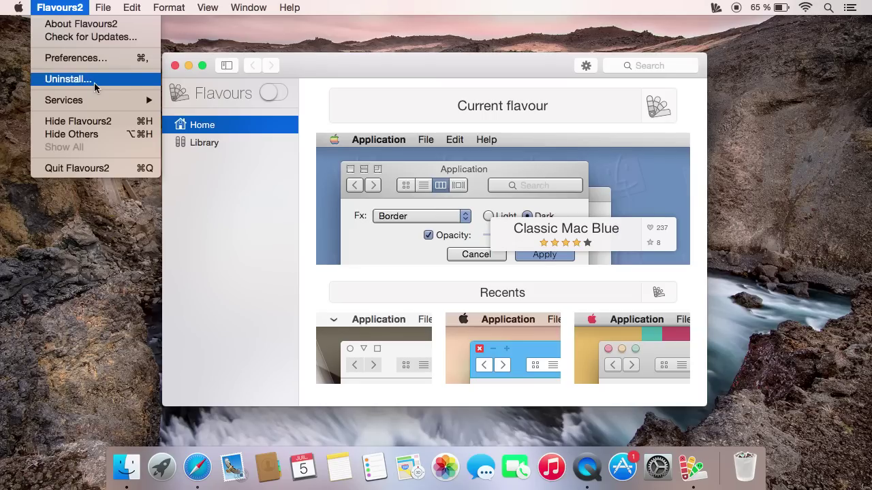
pyautogui.click(314, 58)
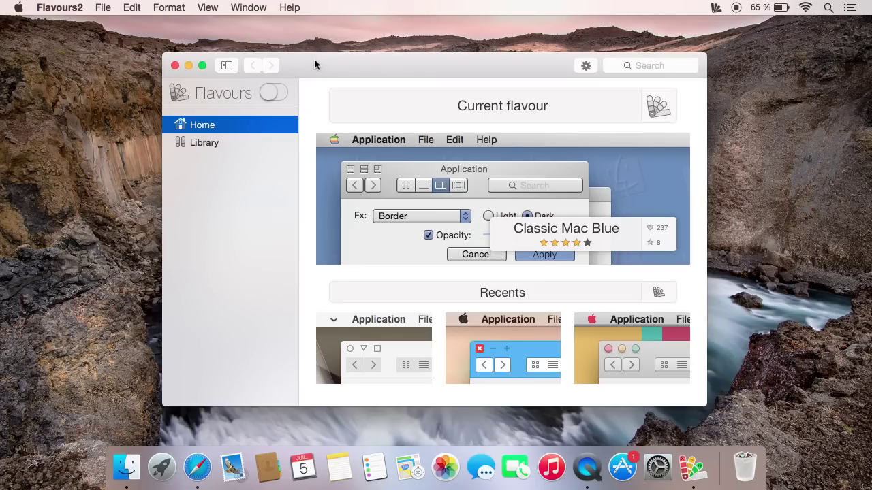